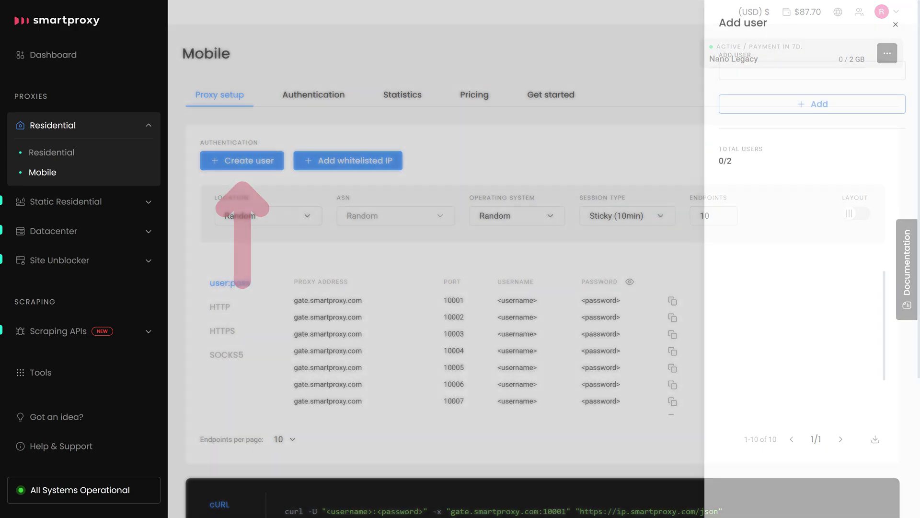
{"action": "type", "text": "TelegramUser"}
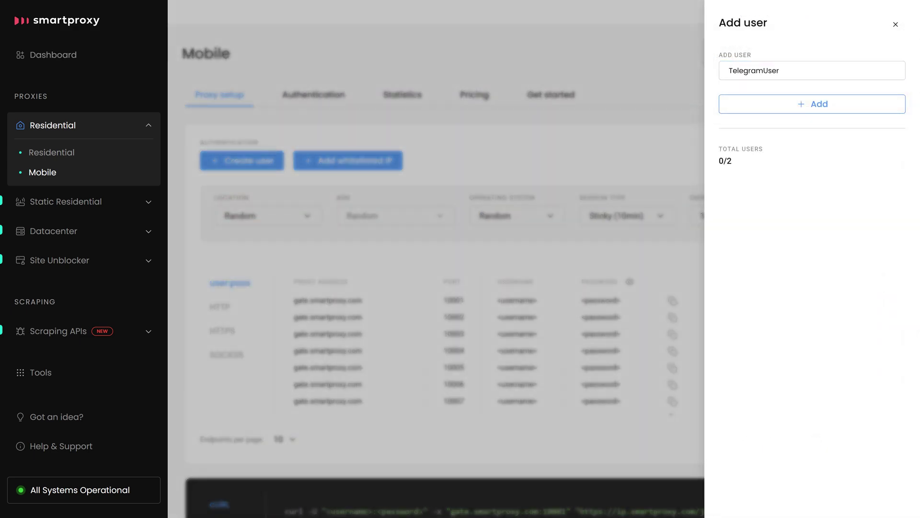
Step: Confirm creation of the TelegramUser proxy user in the Smartproxy dashboard
{"action": "key", "text": "Return"}
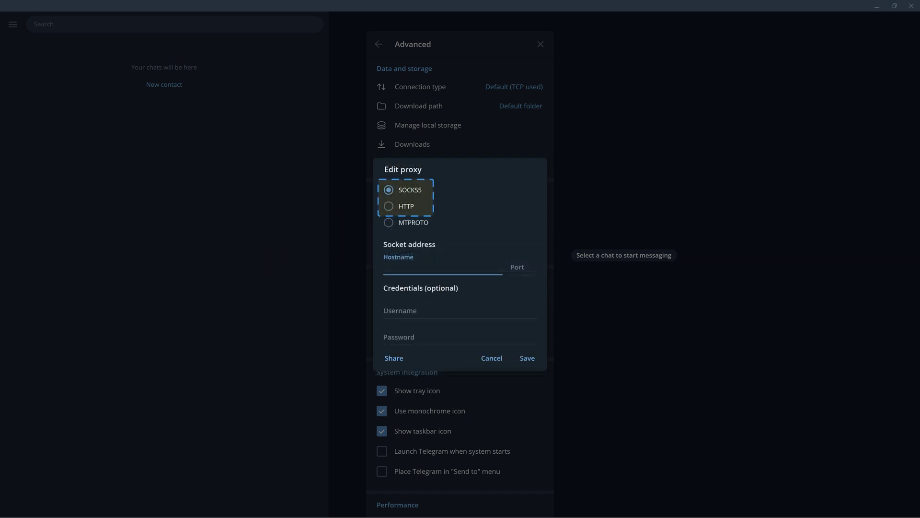
{"action": "type", "text": "gate.smartproxy.com"}
Step: Fill in port 7000, username and password for gate.smartproxy.com, then save the proxy
{"action": "key", "text": "Tab"}
{"action": "type", "text": "7000"}
{"action": "key", "text": "Tab"}
{"action": "type", "text": "user-TelegramUser-asn-20057-os-android"}
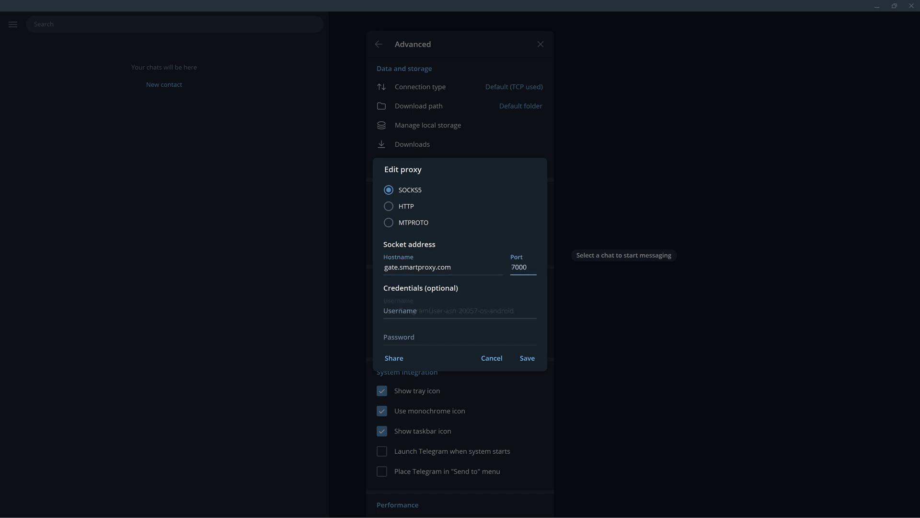
{"action": "key", "text": "Tab"}
{"action": "type", "text": "••••••••••••••••••"}
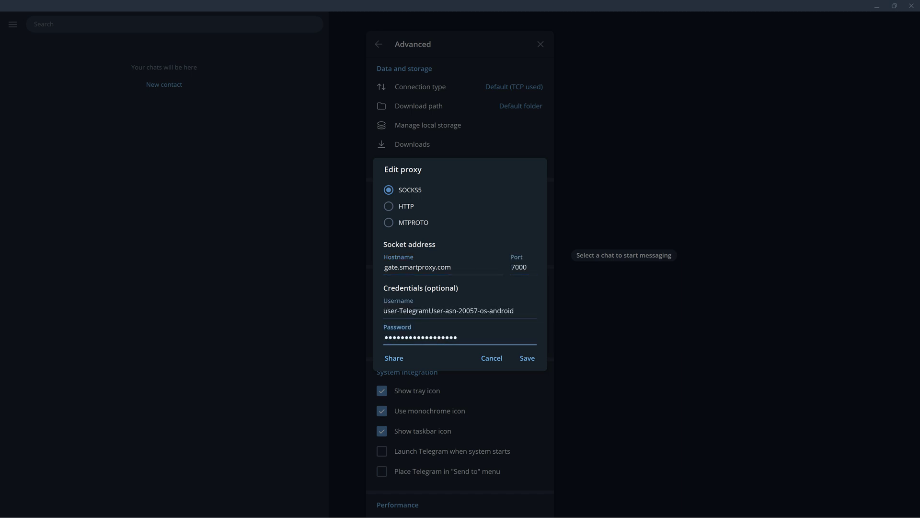
{"action": "key", "text": "Return"}
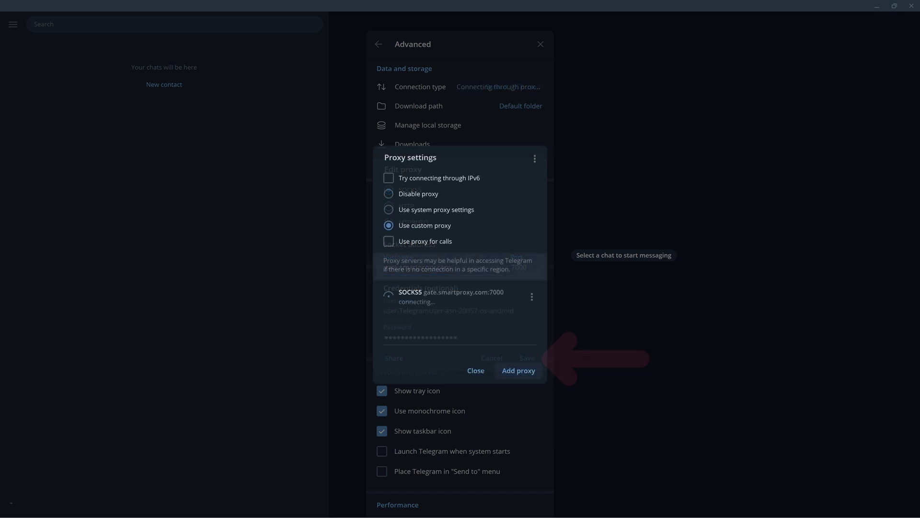